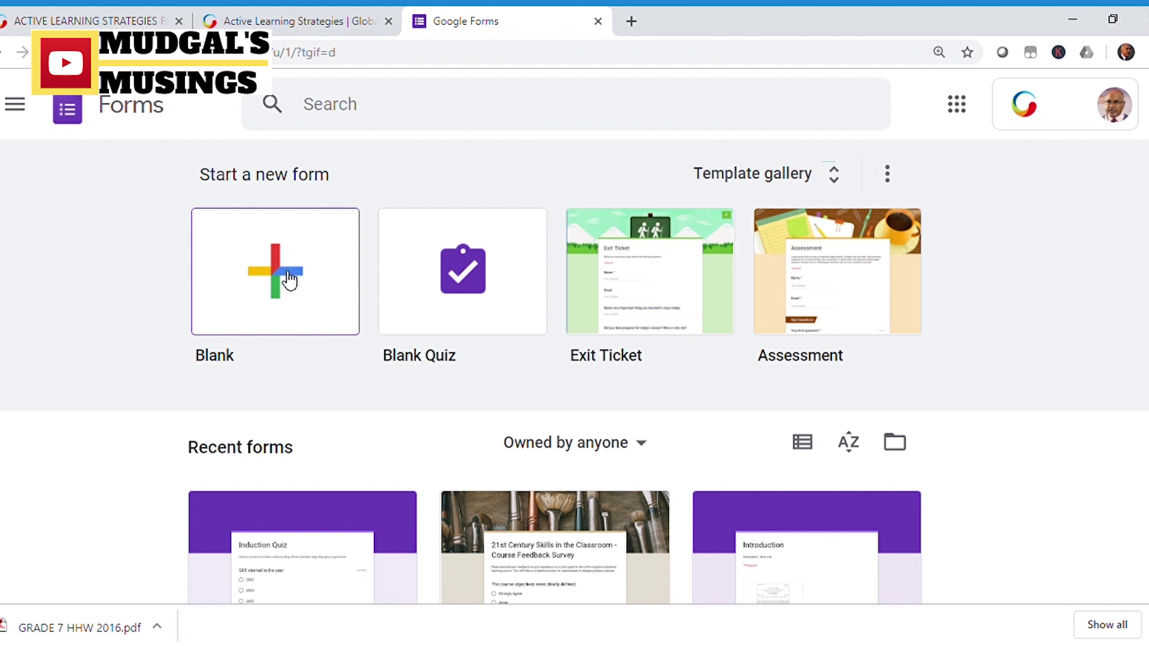
Search Forms for 'quiz', then open the Induction Quiz form and scroll through its questions.
left_click(322, 114)
type("quiz")
key("Return")
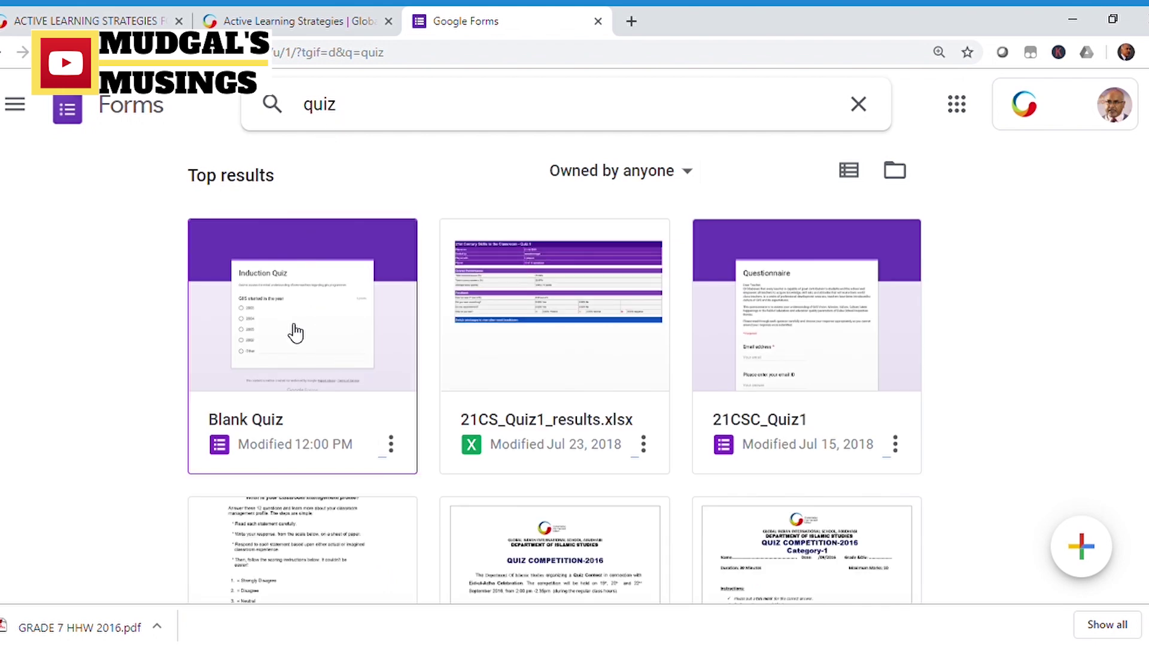
left_click(295, 332)
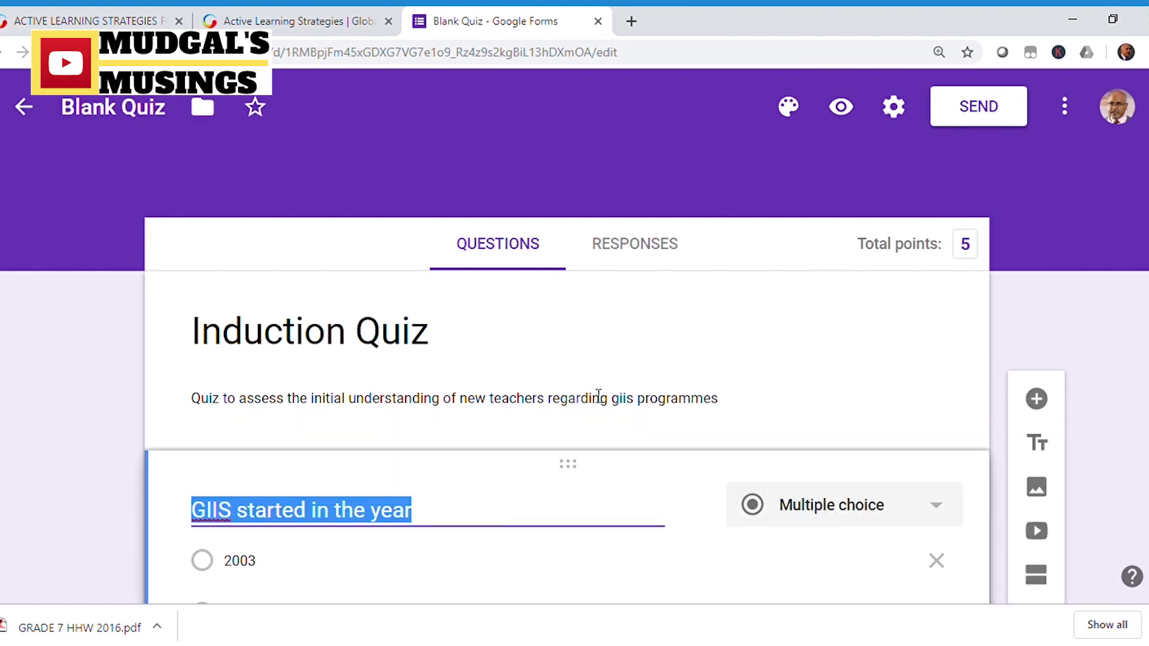
scroll(447, 366, "down", 3)
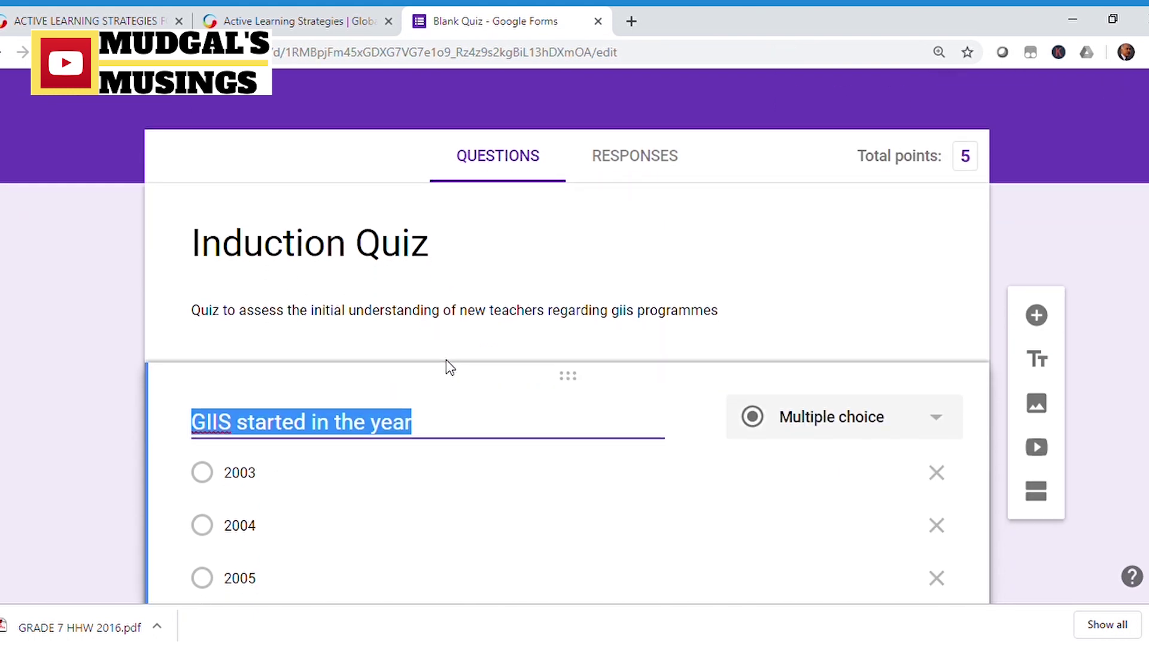
scroll(592, 401, "down", 4)
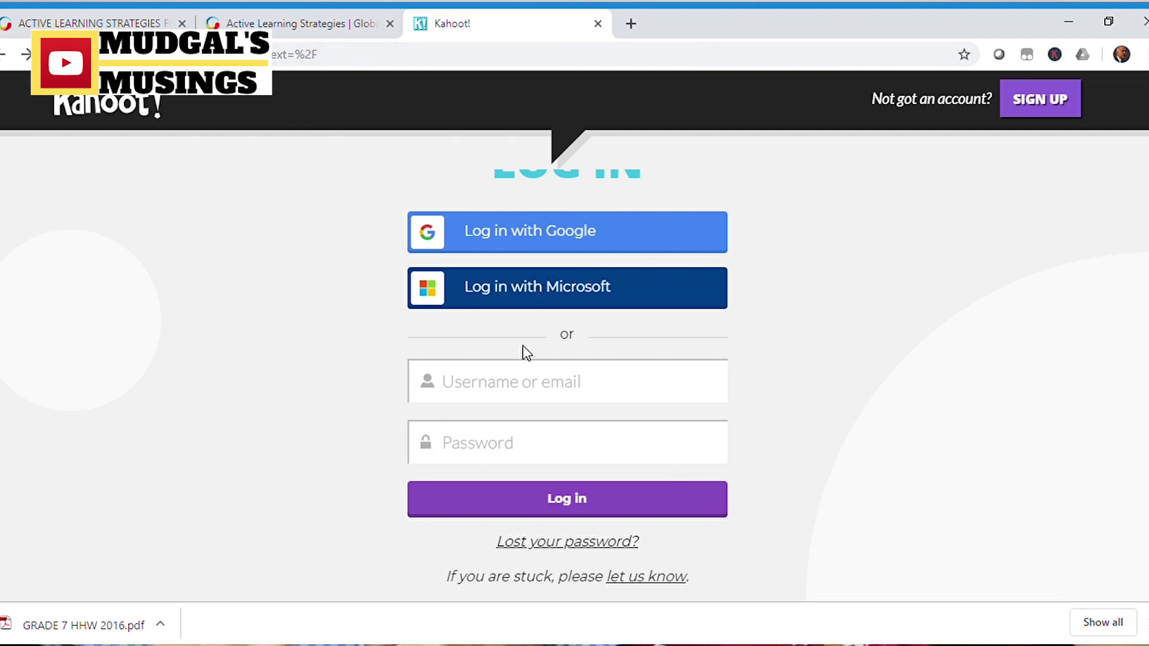
Sign in to Kahoot! with the account username and password.
type("rameshmudgal")
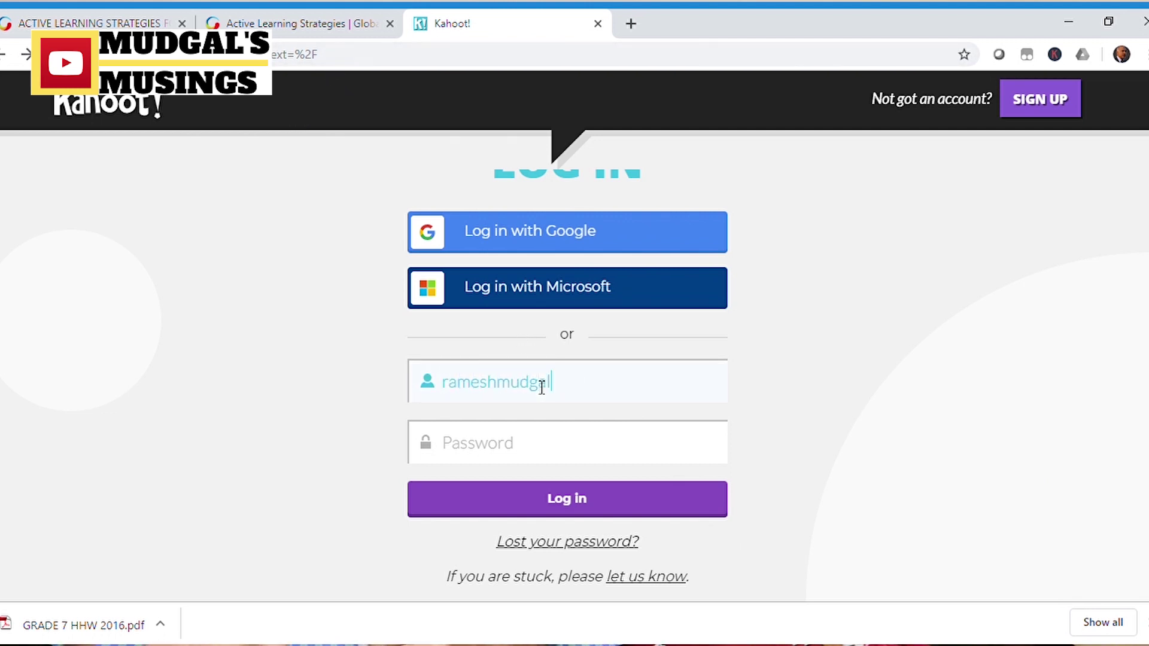
key("Tab")
type("•")
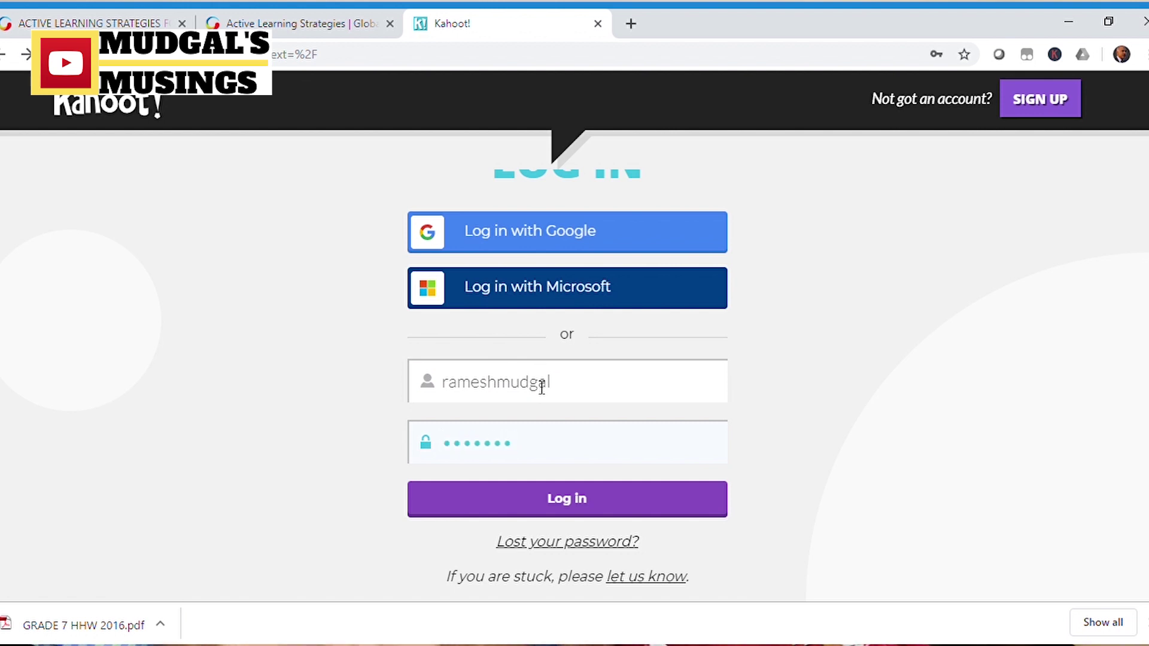
left_click(577, 510)
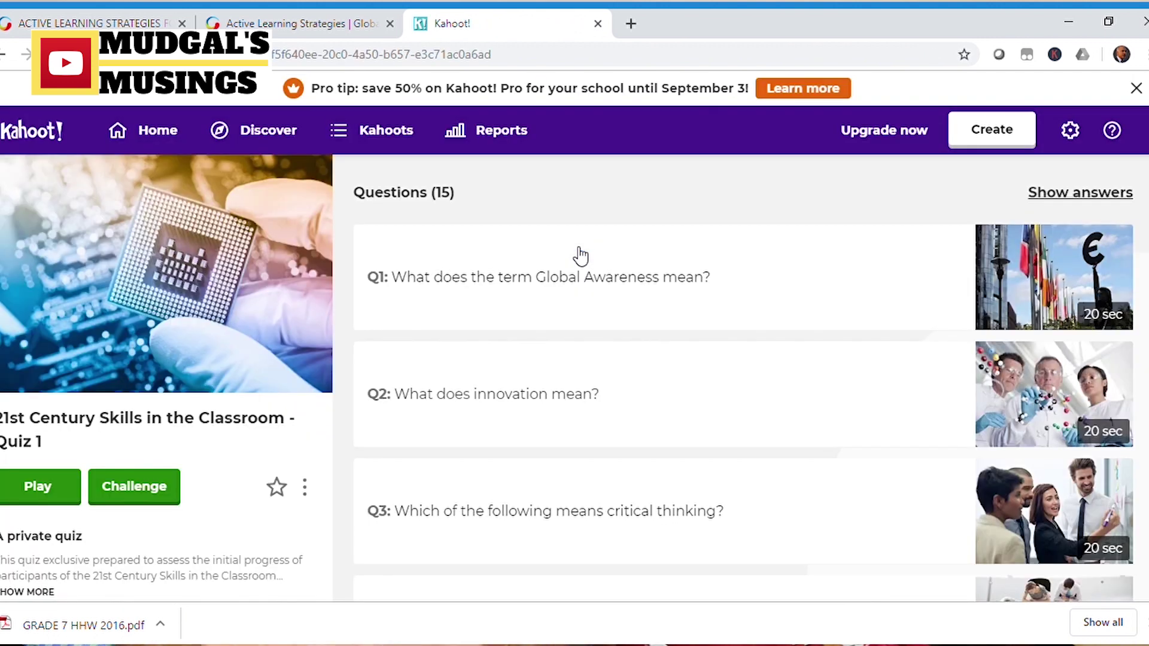
Expand Q1 and Q2 of the 21st Century Skills quiz to reveal their answer options.
left_click(511, 285)
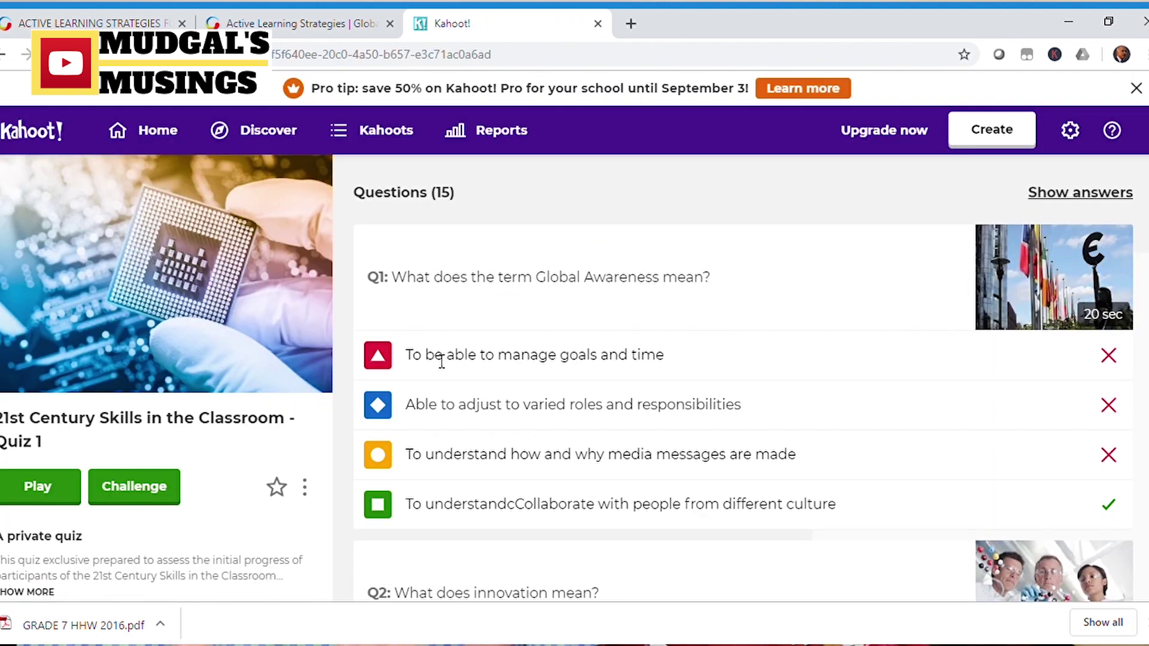
scroll(585, 375, "down", 5)
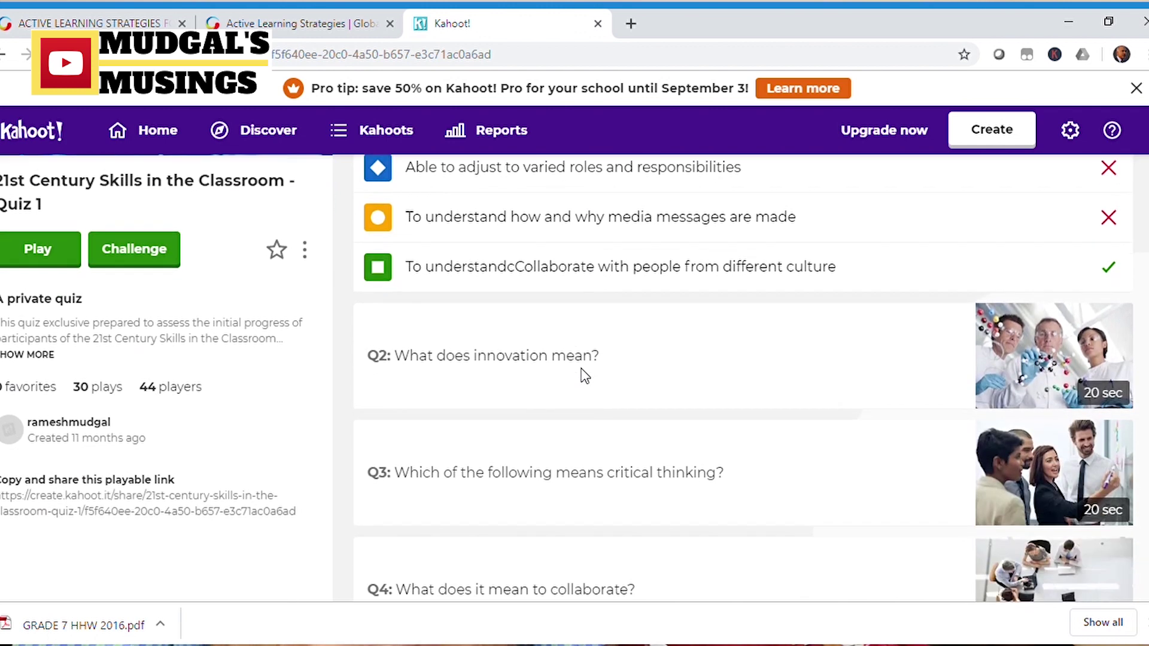
left_click(521, 249)
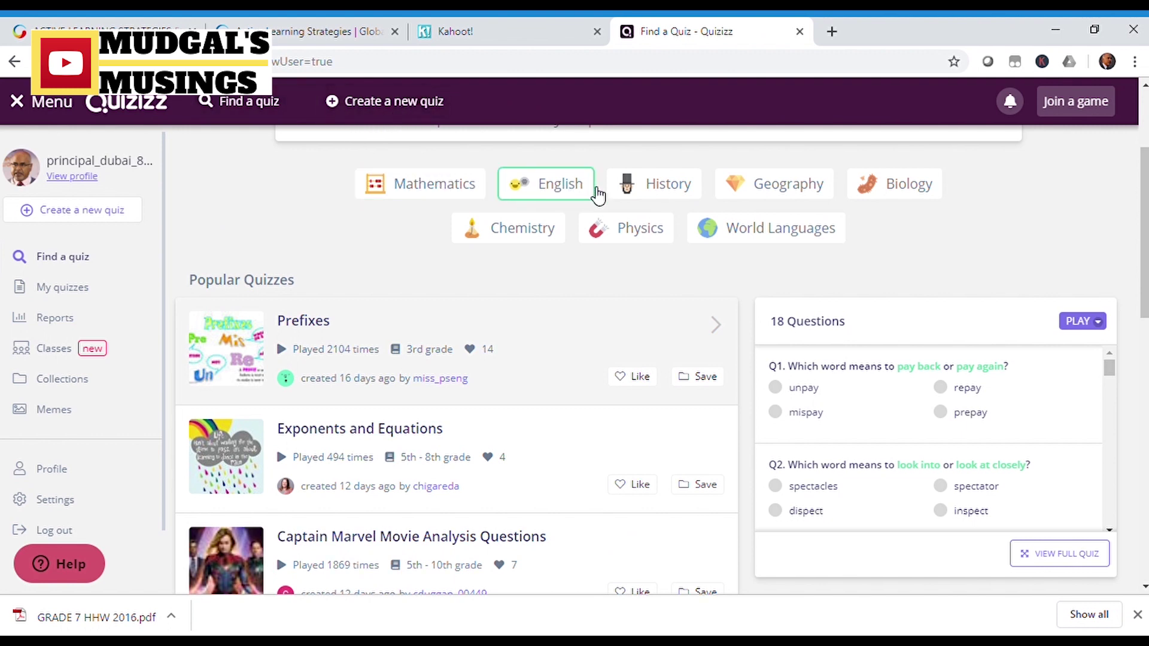
Start a new Quizizz quiz and begin entering its name.
left_click(364, 103)
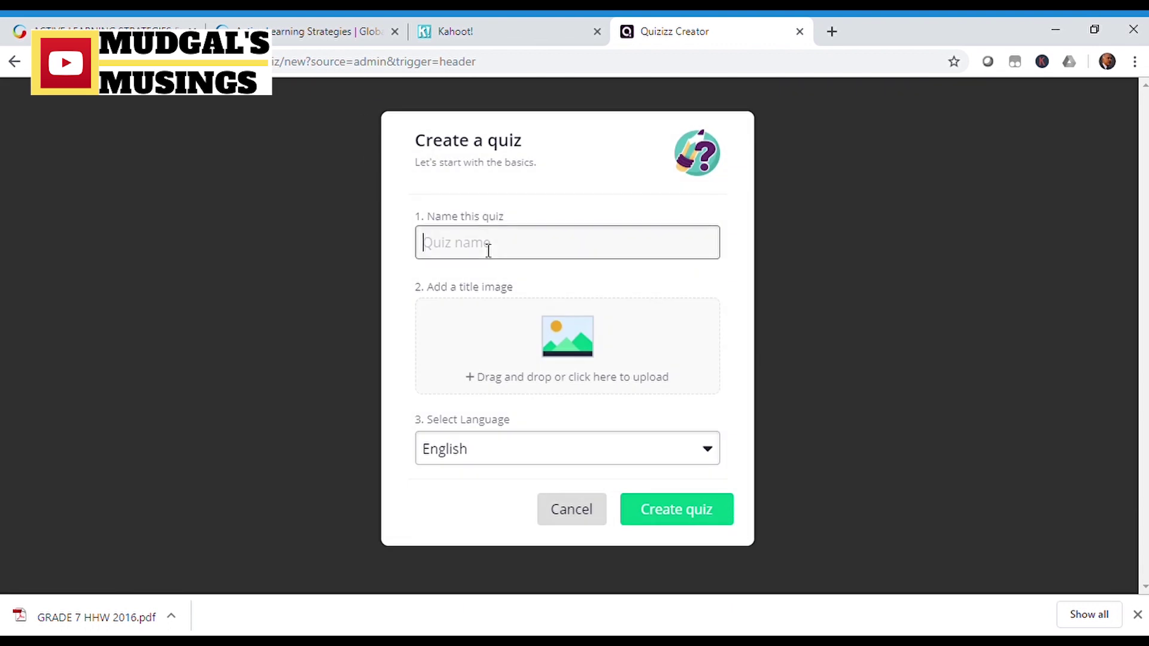
left_click(488, 251)
type("G")
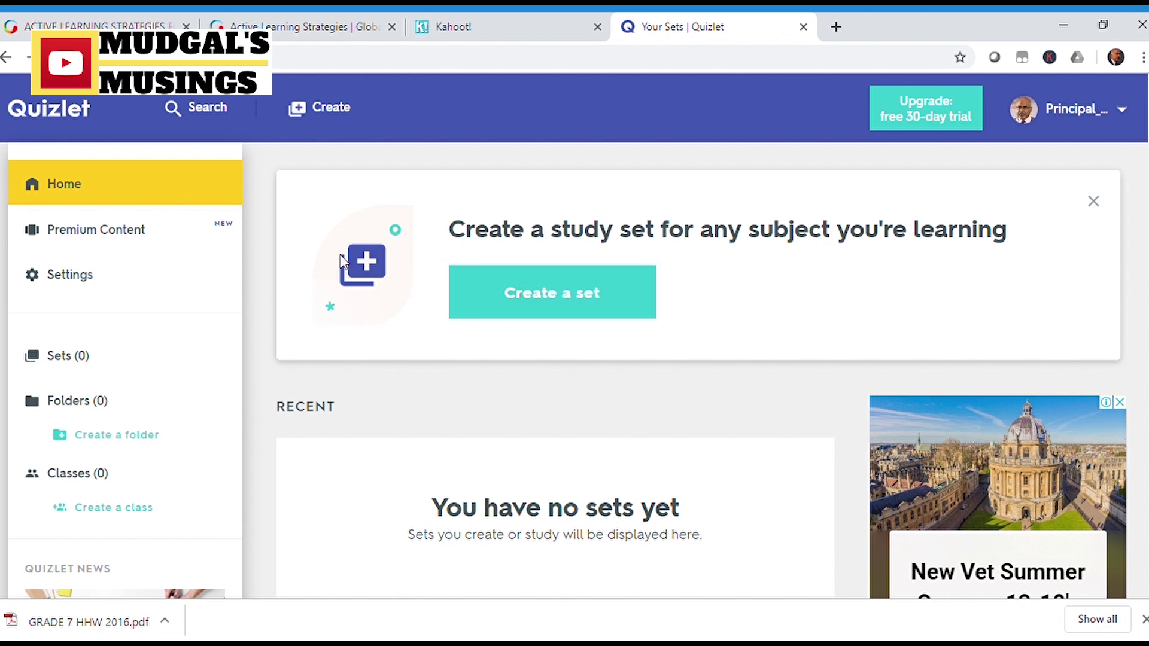
Start a new Quizlet study set and scroll down the blank form.
left_click(336, 112)
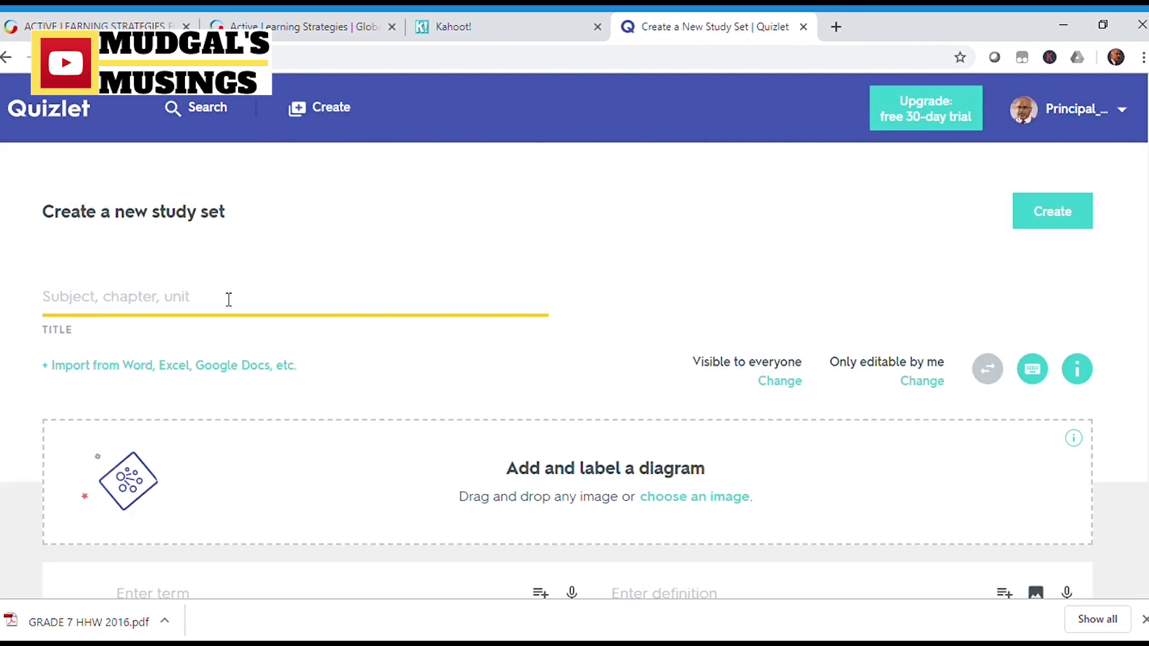
scroll(587, 412, "down", 3)
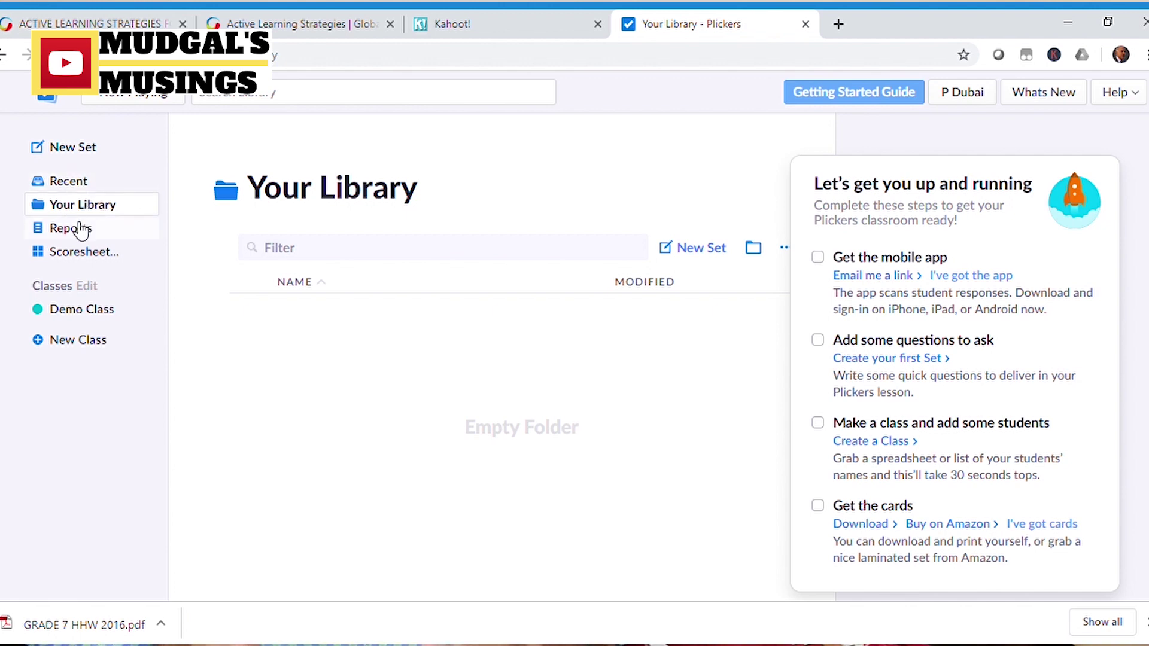
Create a Plickers class named 'abcd' and begin adding its students.
left_click(87, 345)
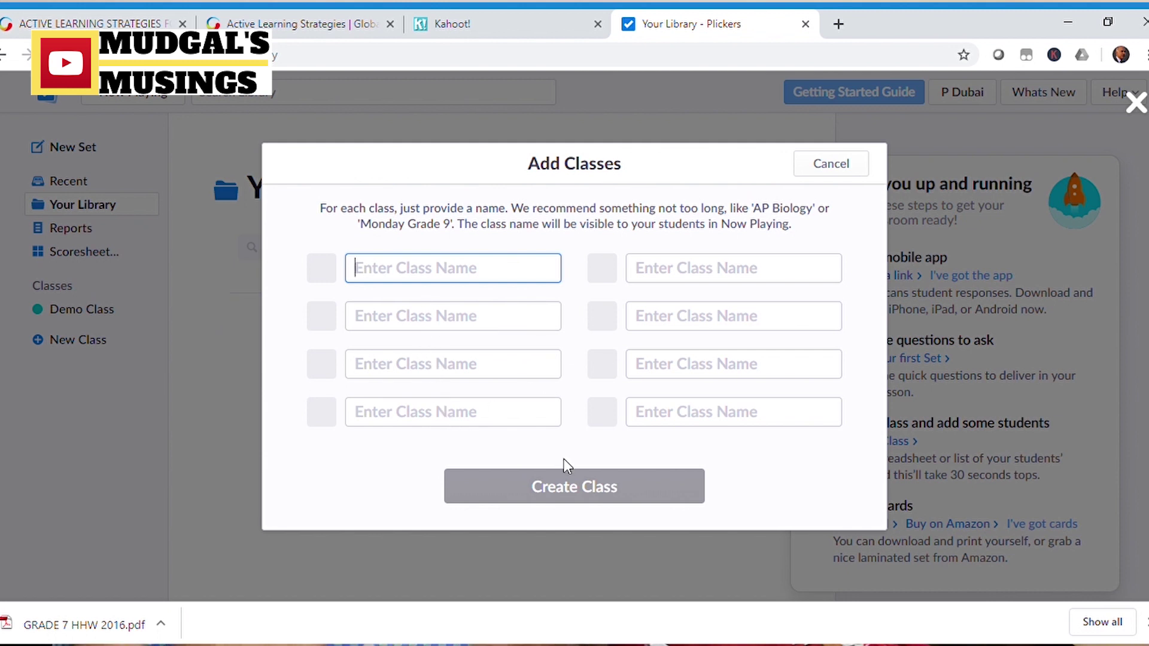
type("ab")
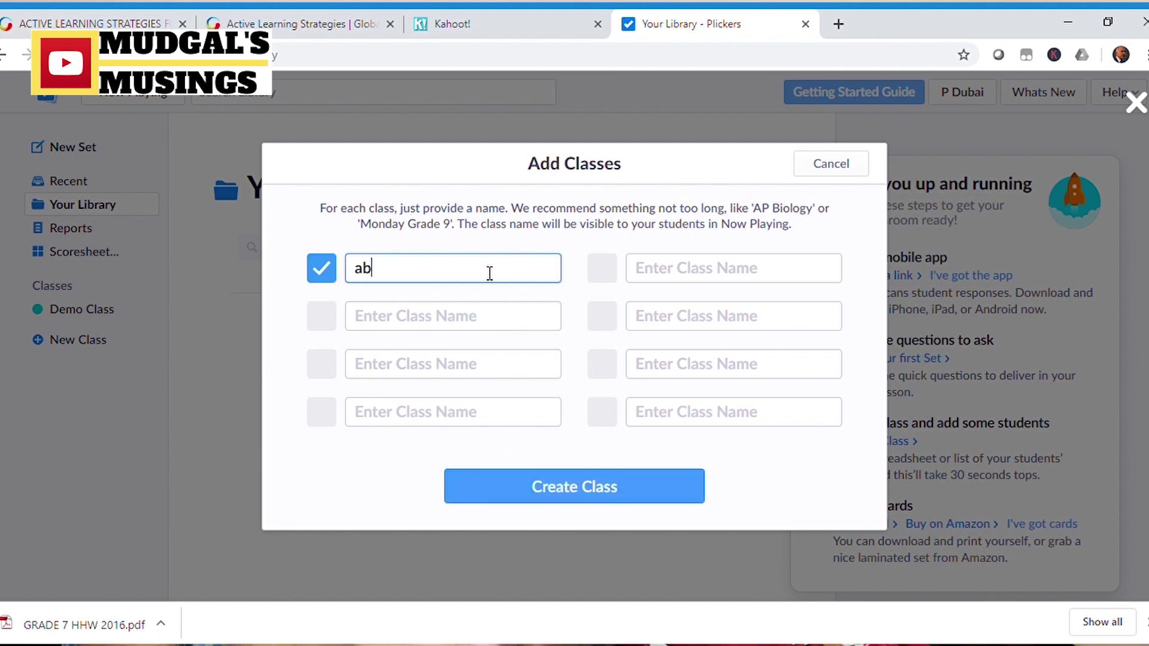
type("cd")
left_click(553, 483)
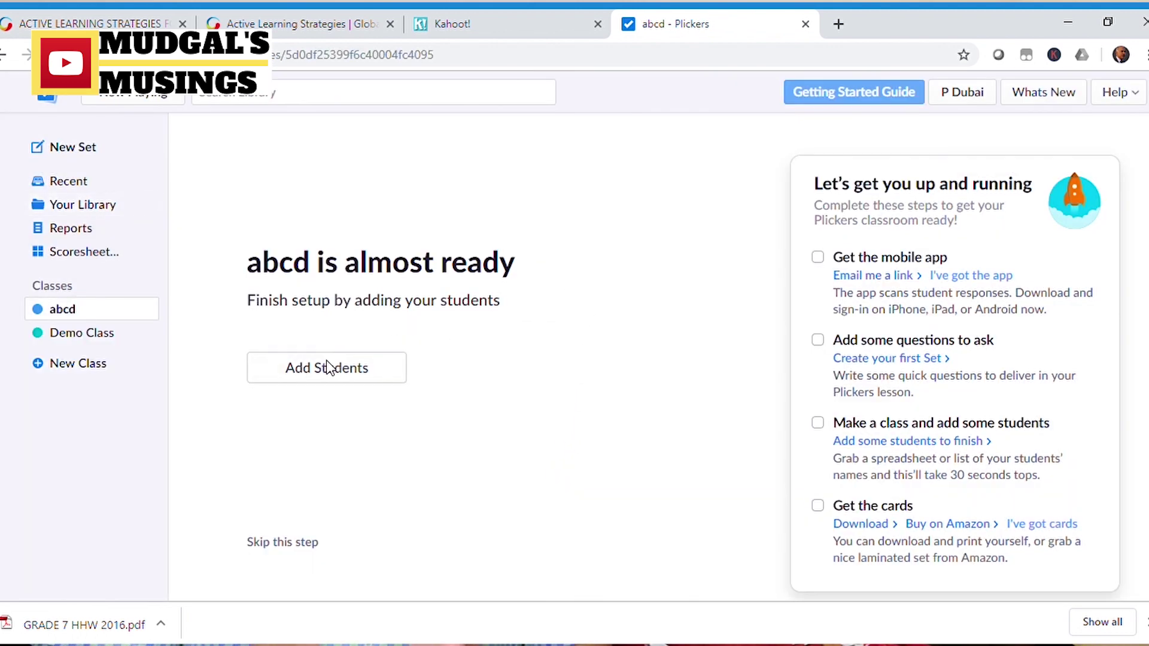
left_click(329, 367)
Add two students to class abcd, one per line, then start a new question set.
left_click(340, 264)
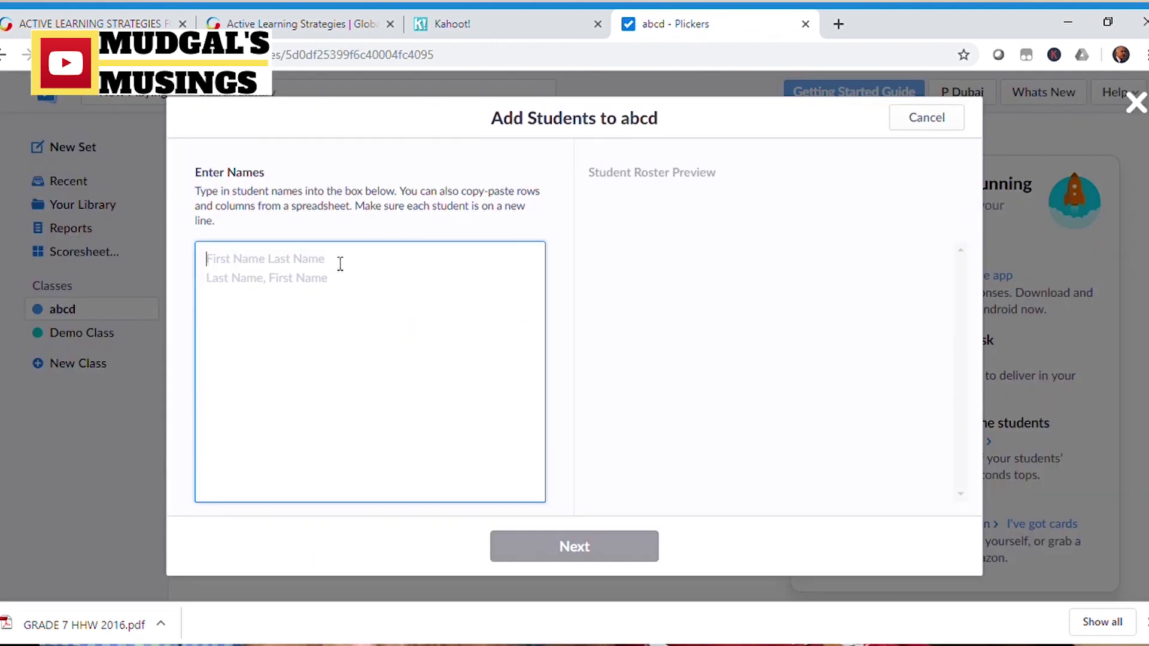
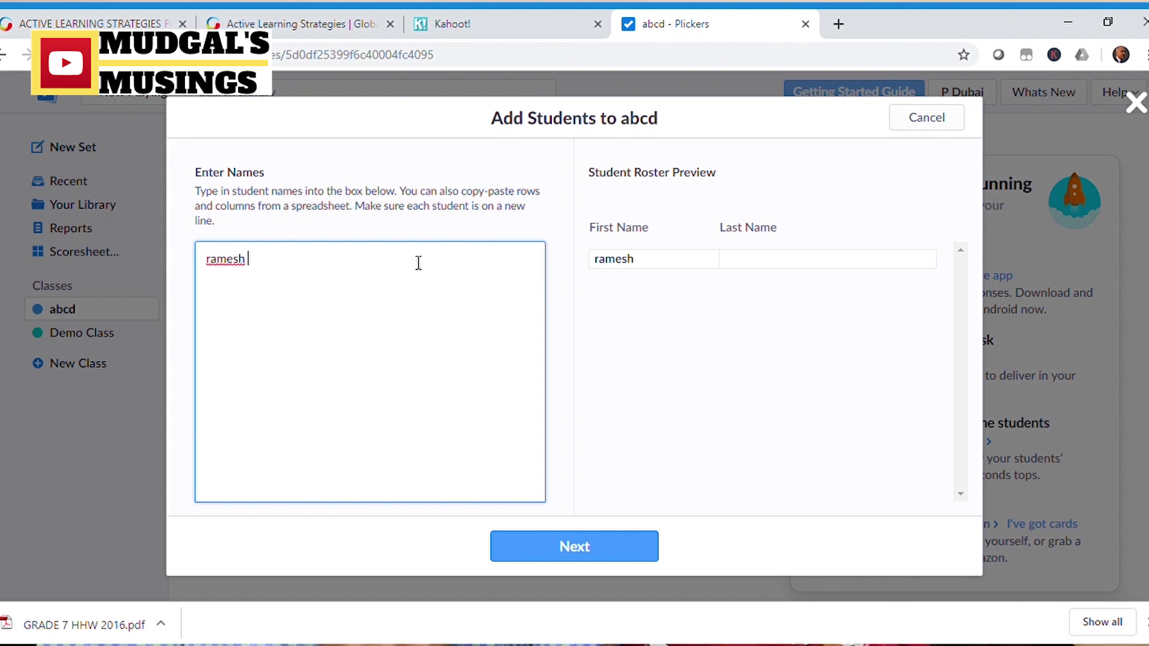
key("Return")
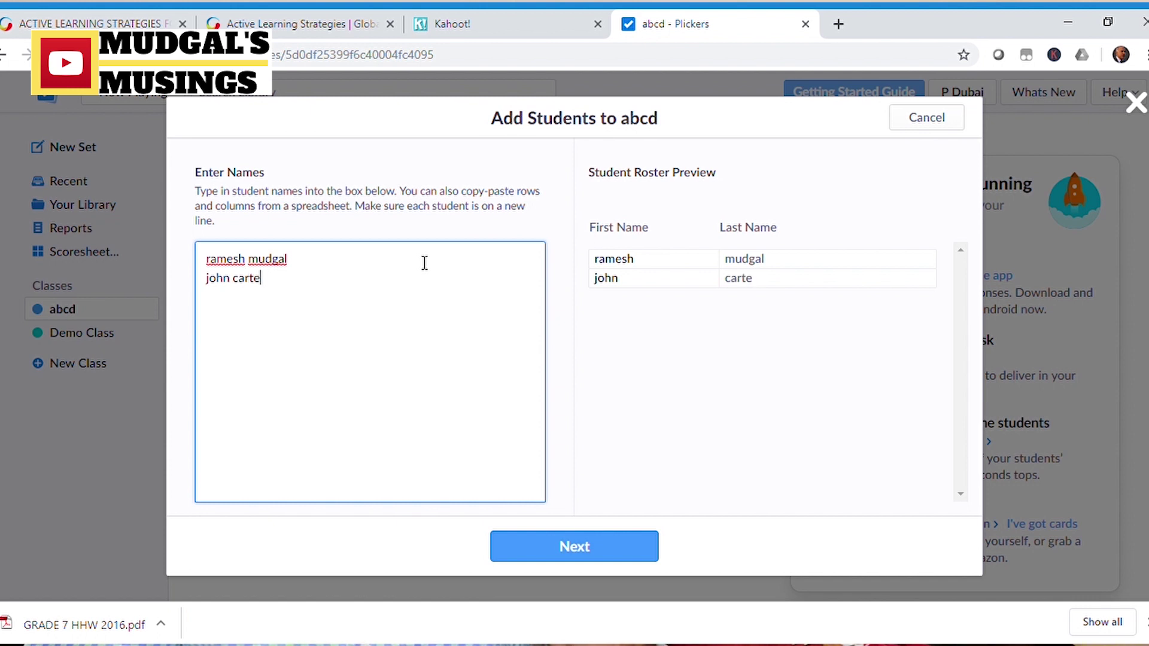
left_click(561, 538)
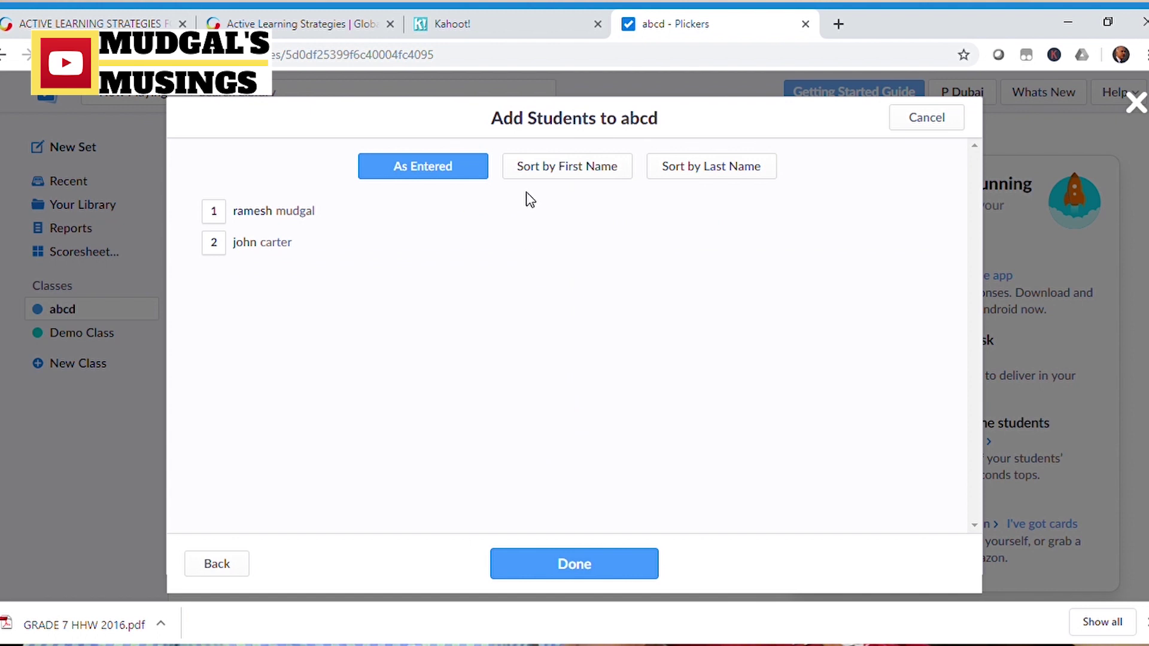
left_click(569, 565)
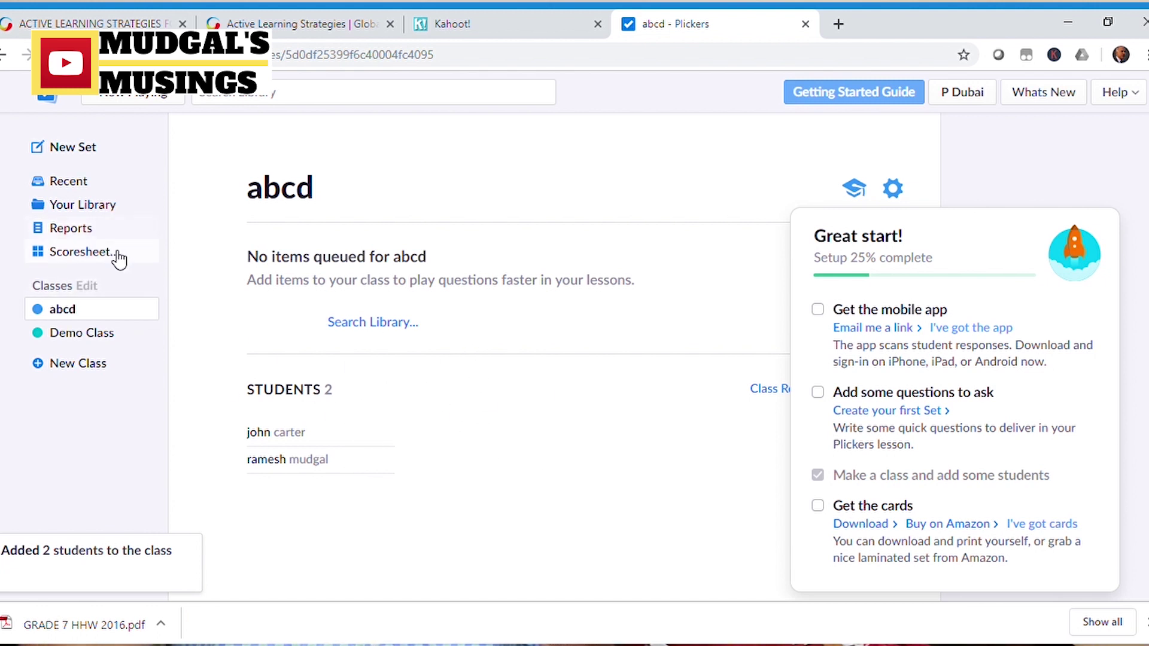
left_click(87, 149)
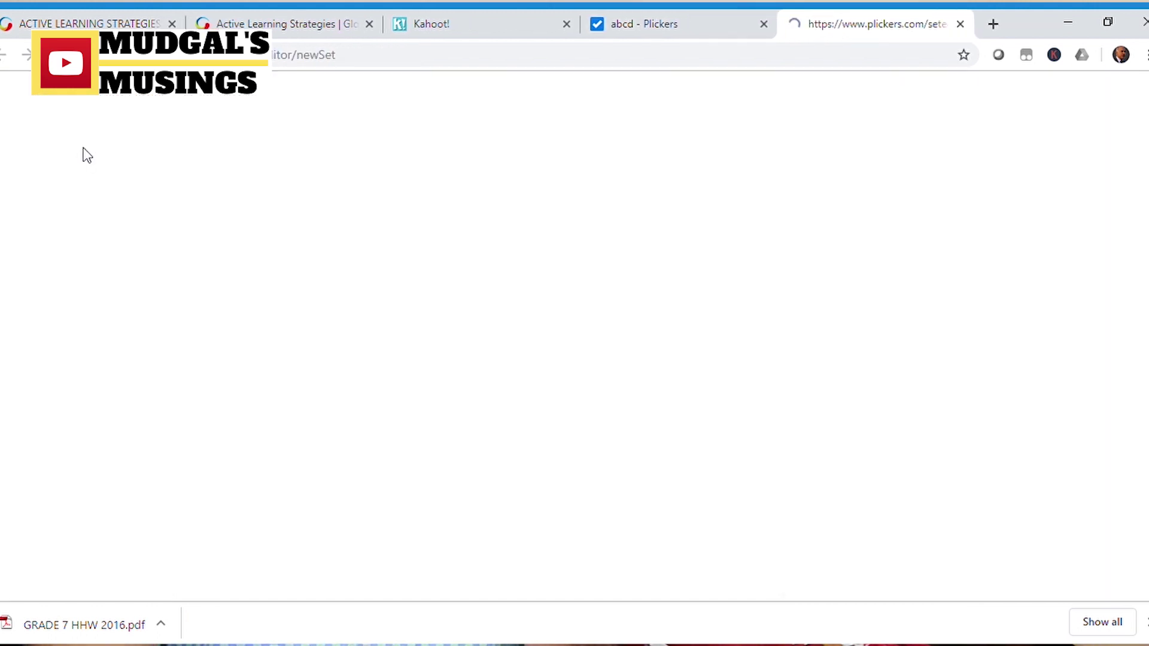